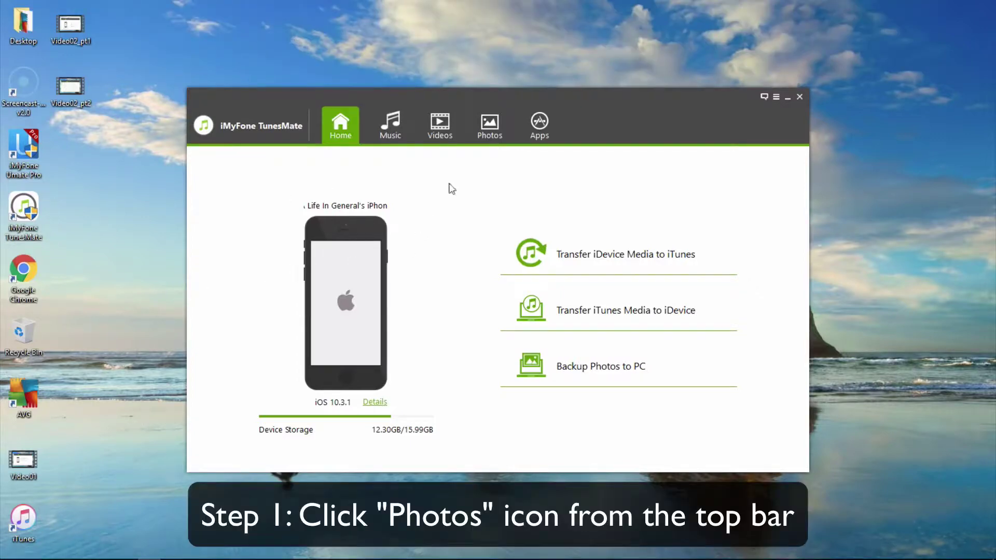
Step: Export the keyboard photo and the third desk photo from Camera Roll to the PC
click(490, 120)
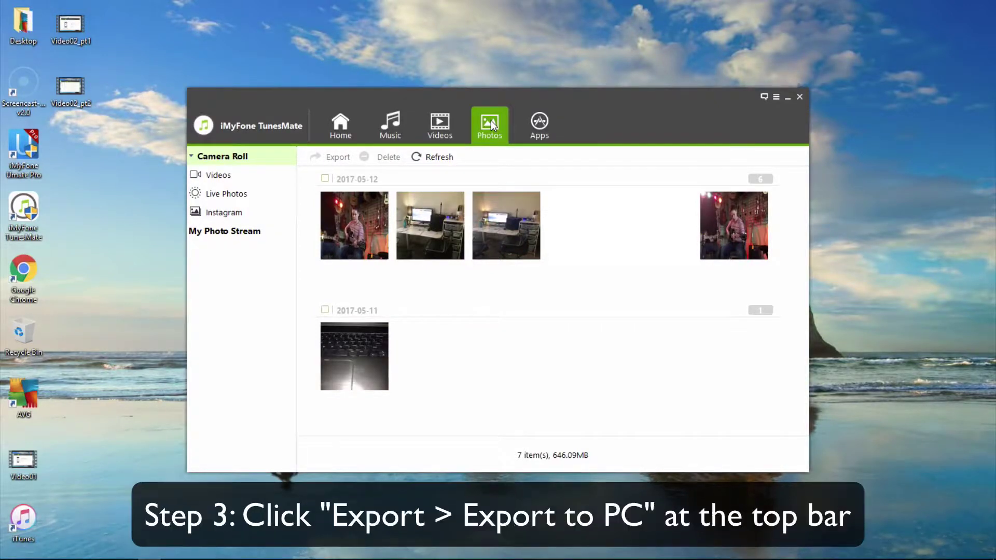
click(374, 363)
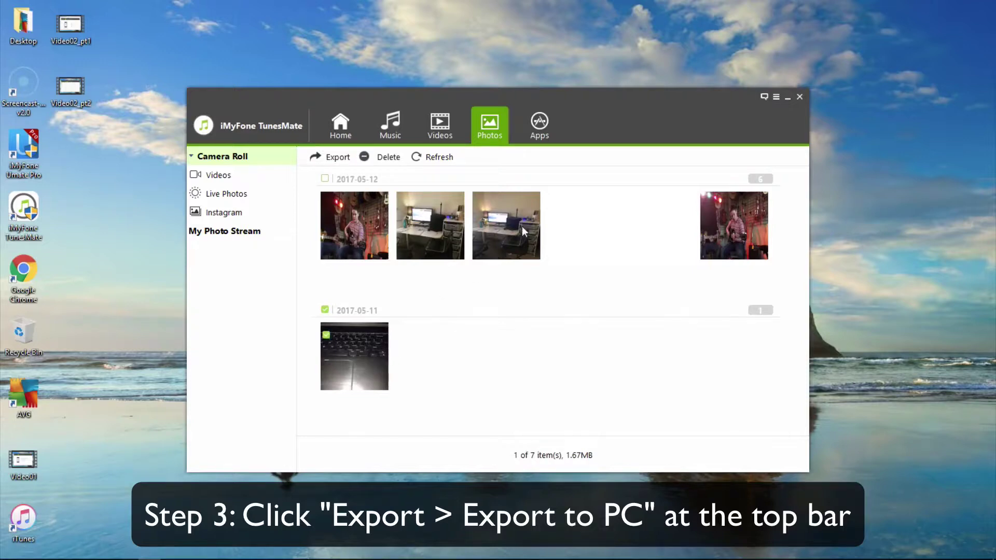
click(523, 231)
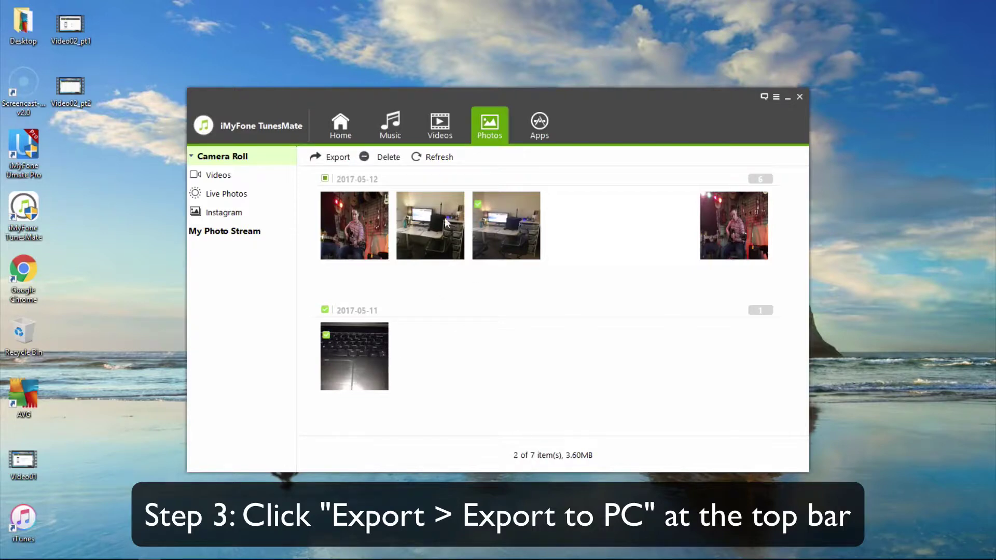
click(328, 157)
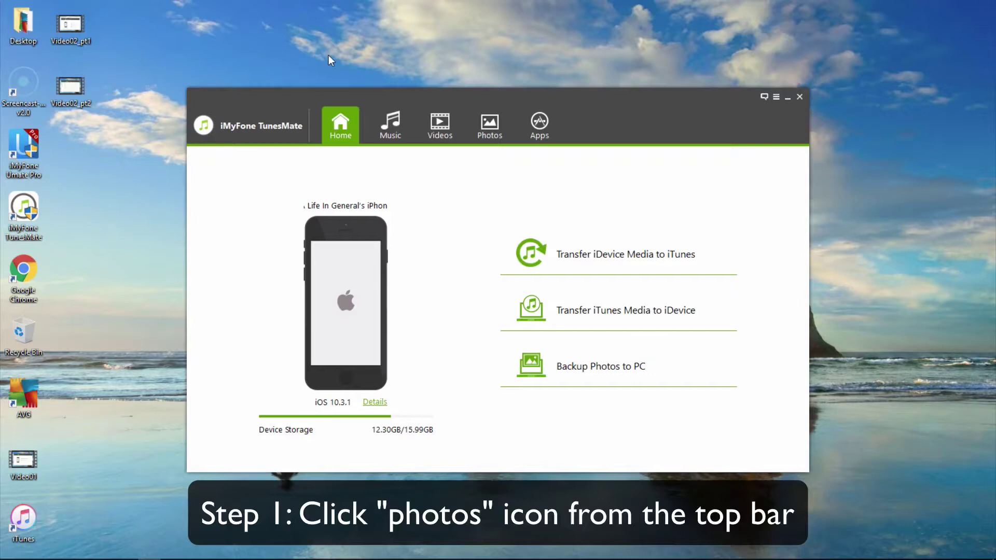
Step: Filter the photo library to the Instagram category under Camera Roll
click(489, 124)
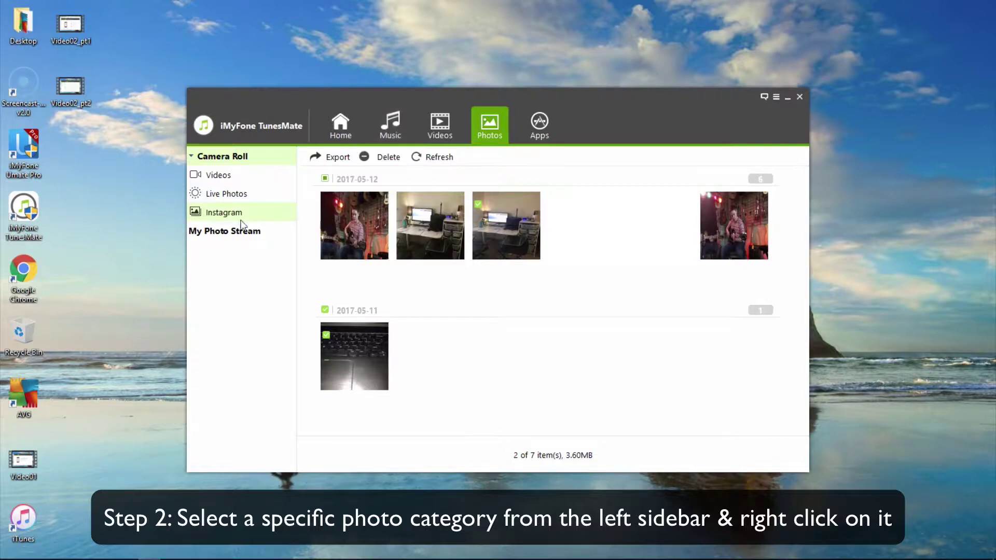
click(241, 222)
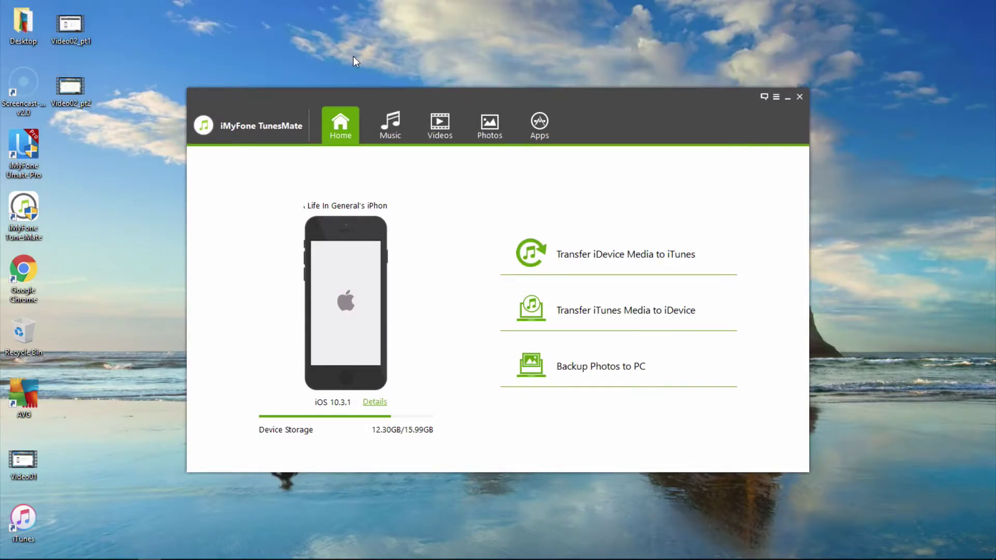
Step: Start exporting the Instagram album under Camera Roll to the PC
click(495, 123)
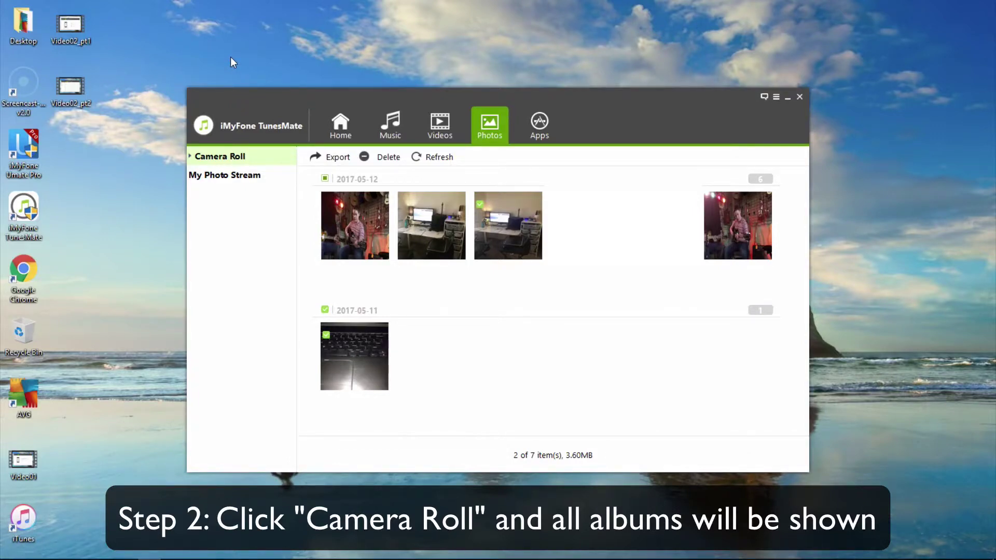
click(249, 158)
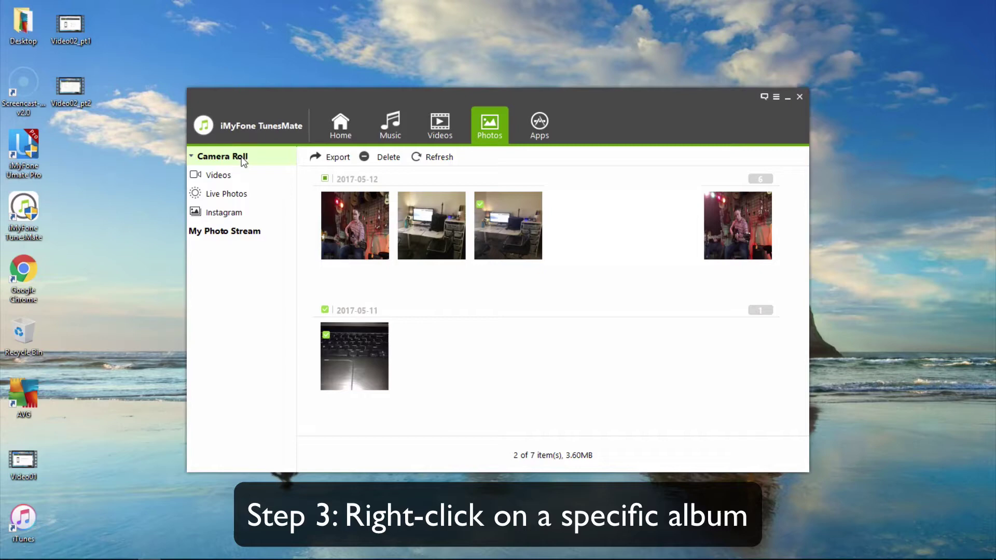
click(224, 213)
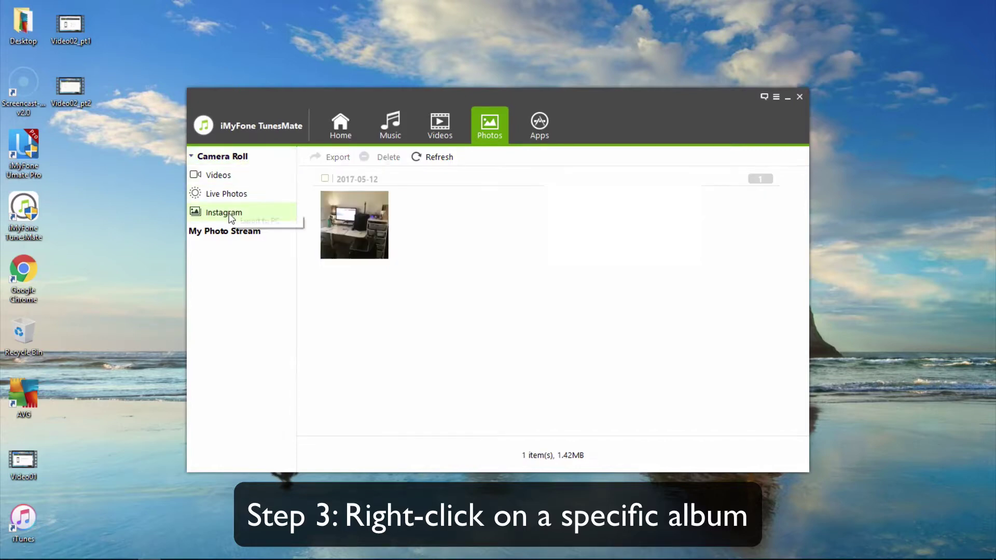
right_click(229, 216)
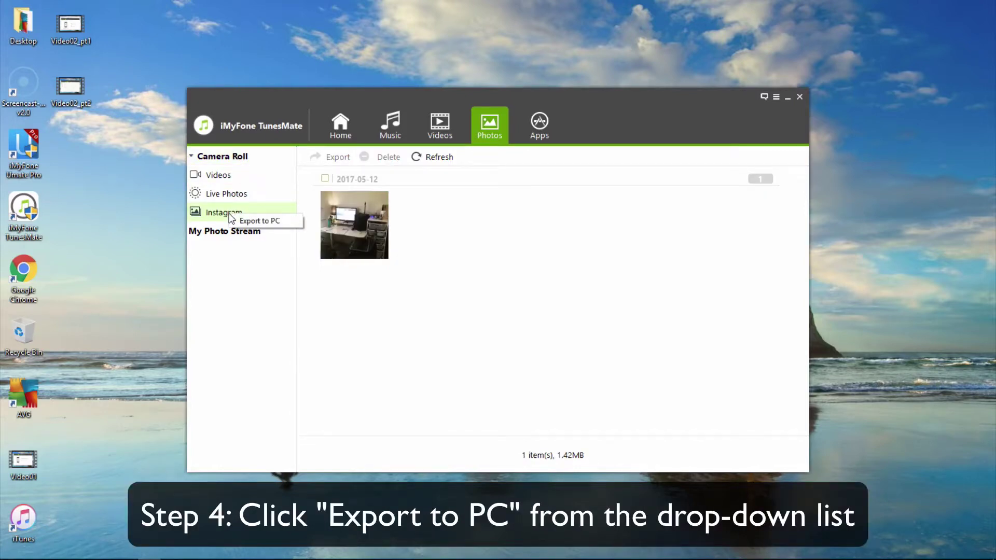
click(259, 221)
Step: Choose the iMyFone Photos folder in Saved Pictures as the export destination
click(542, 440)
double_click(714, 348)
click(638, 348)
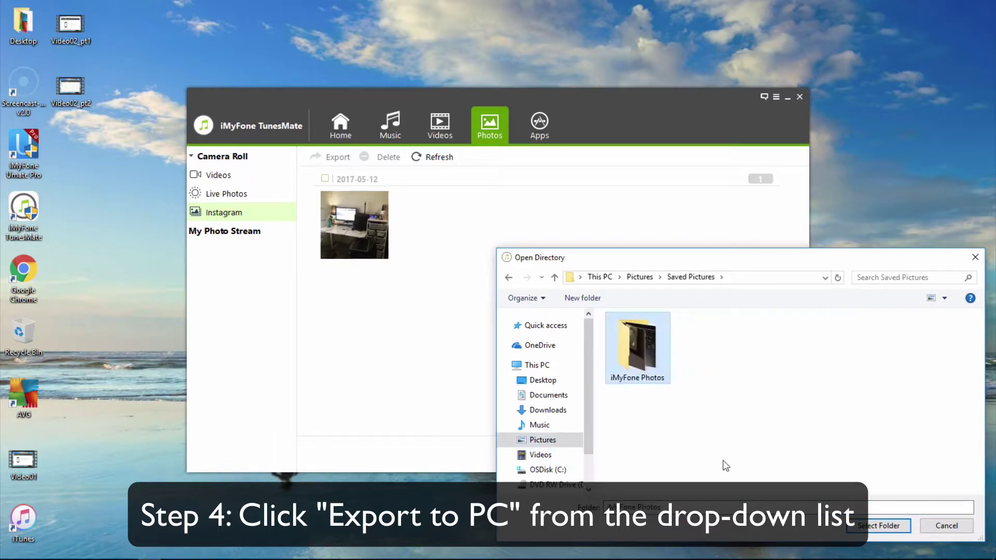
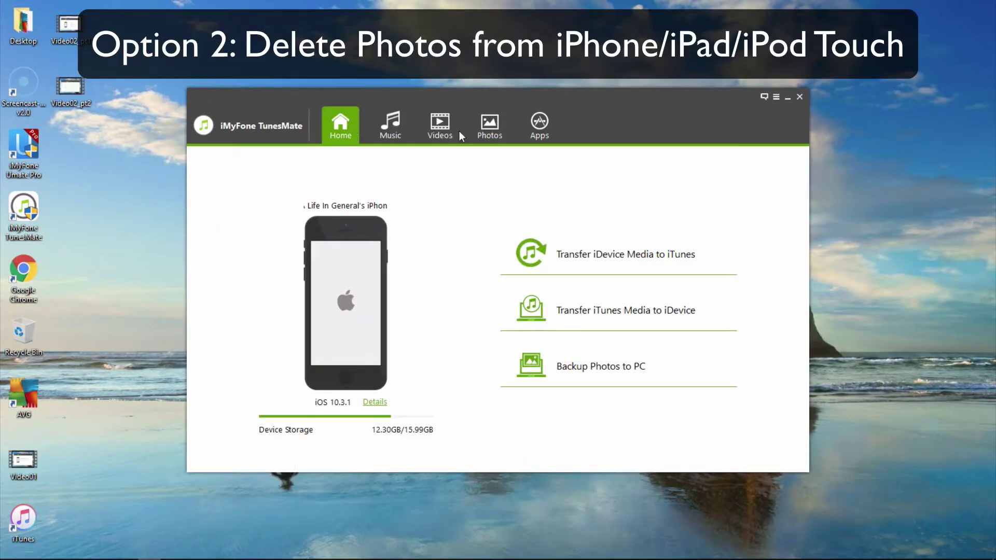
Step: Switch to the Photos section to show the iPhone's Camera Roll photos
click(489, 126)
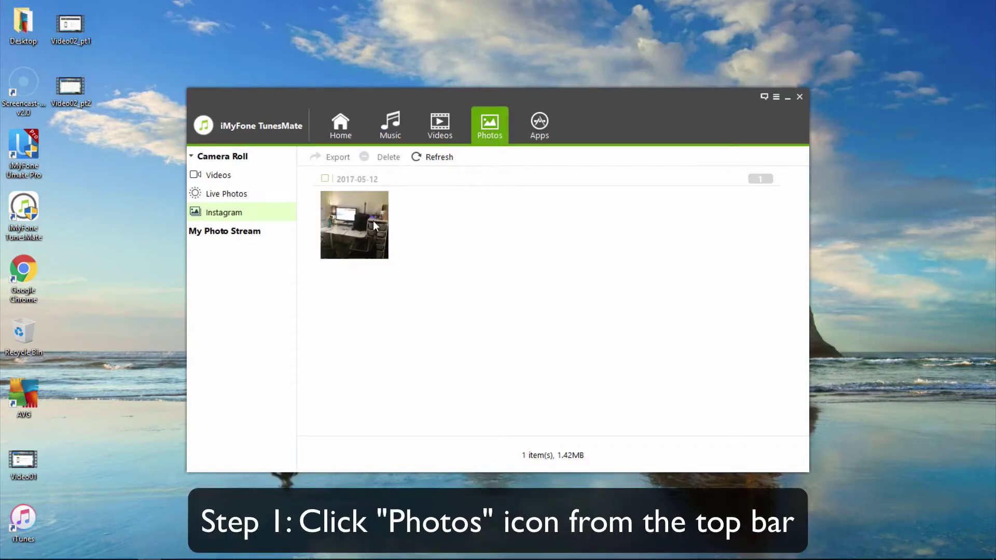
Step: Check the 2017-05-12 Instagram photo and dismiss its context menu
click(373, 221)
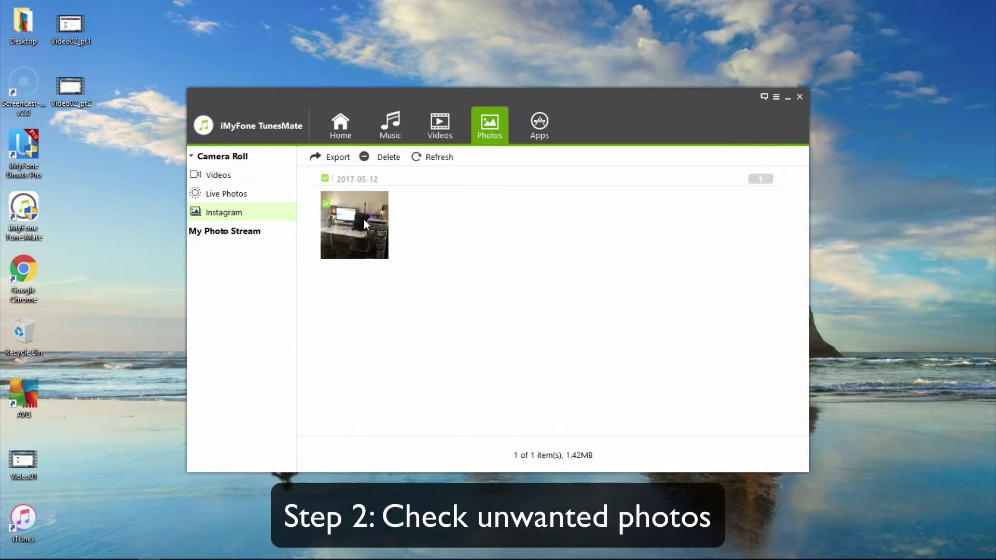
right_click(364, 219)
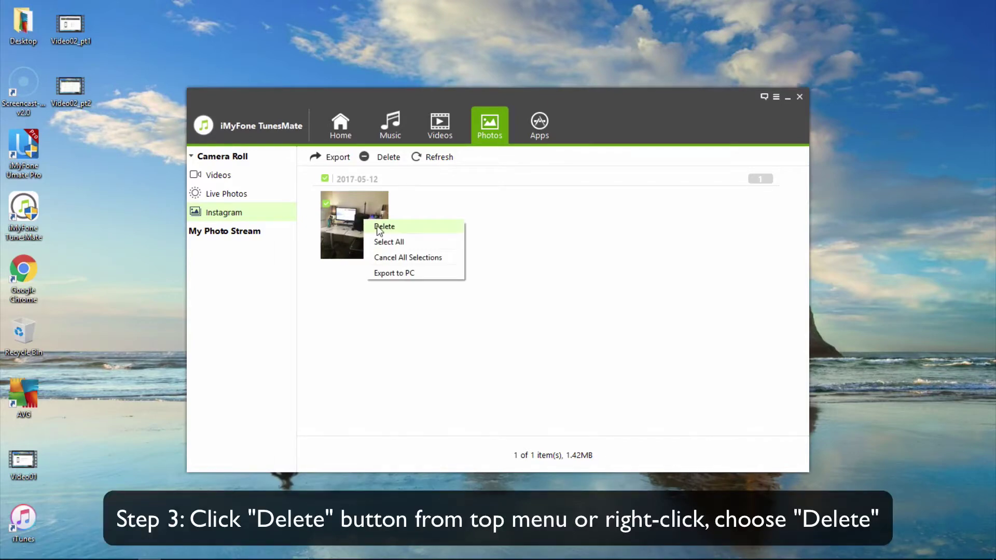
click(379, 229)
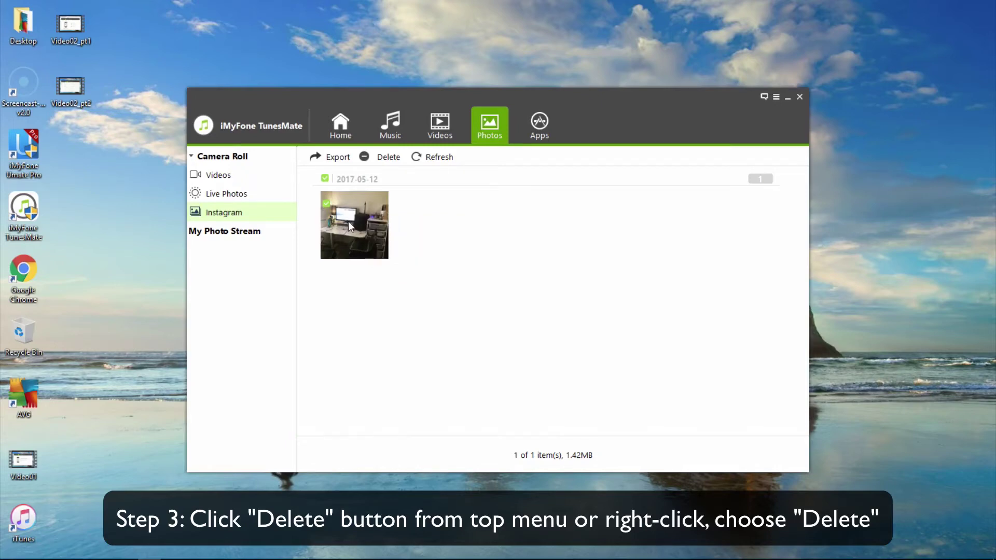
Step: Delete the checked Instagram photo, answering Yes in the Question dialog
click(388, 157)
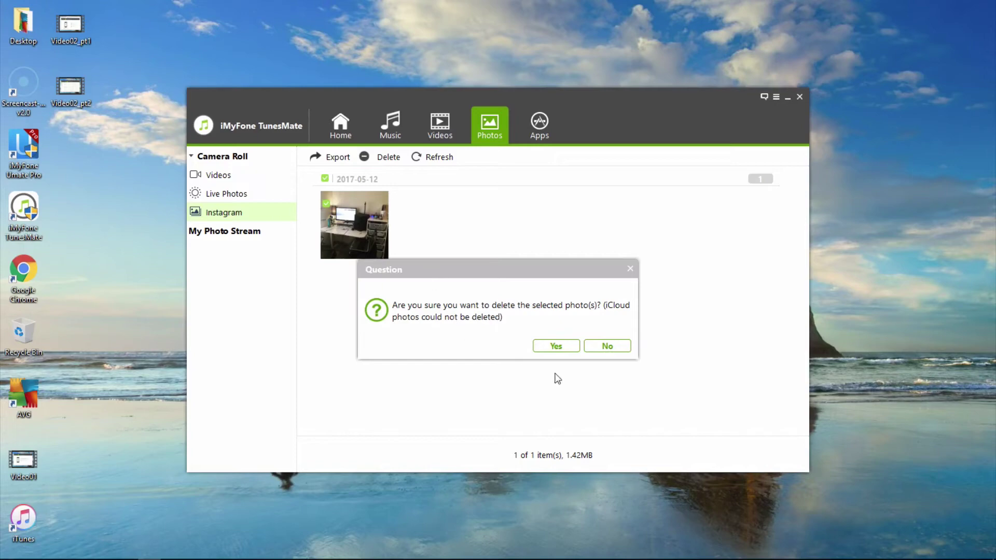
click(556, 346)
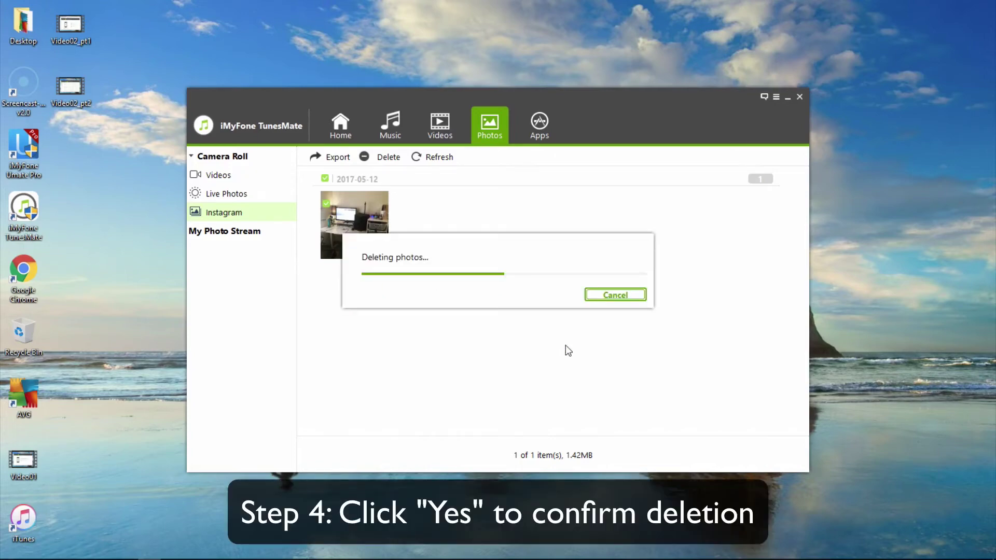